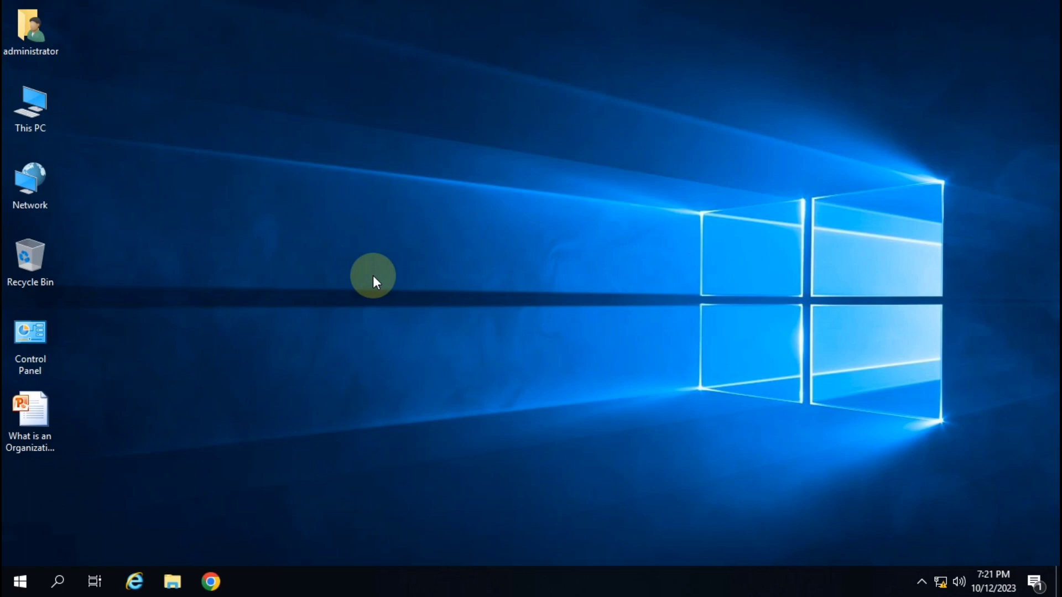
View the computer's basic system information with its domain settings, then close it and refresh the desktop.
{"action": "key", "text": "super+Pause"}
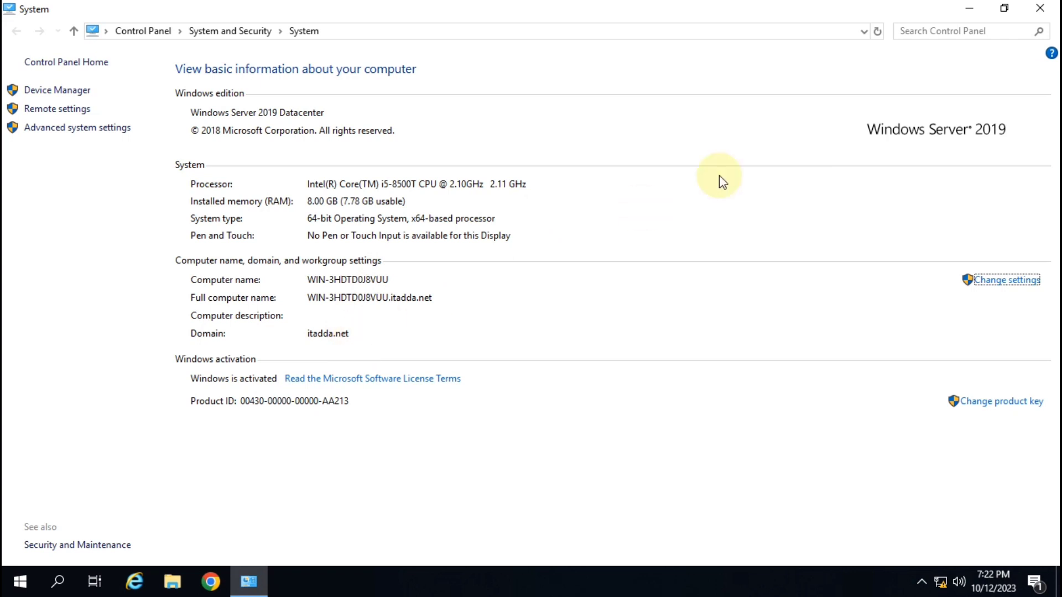
{"action": "left_click", "coordinate": [1040, 7]}
{"action": "right_click", "coordinate": [373, 128]}
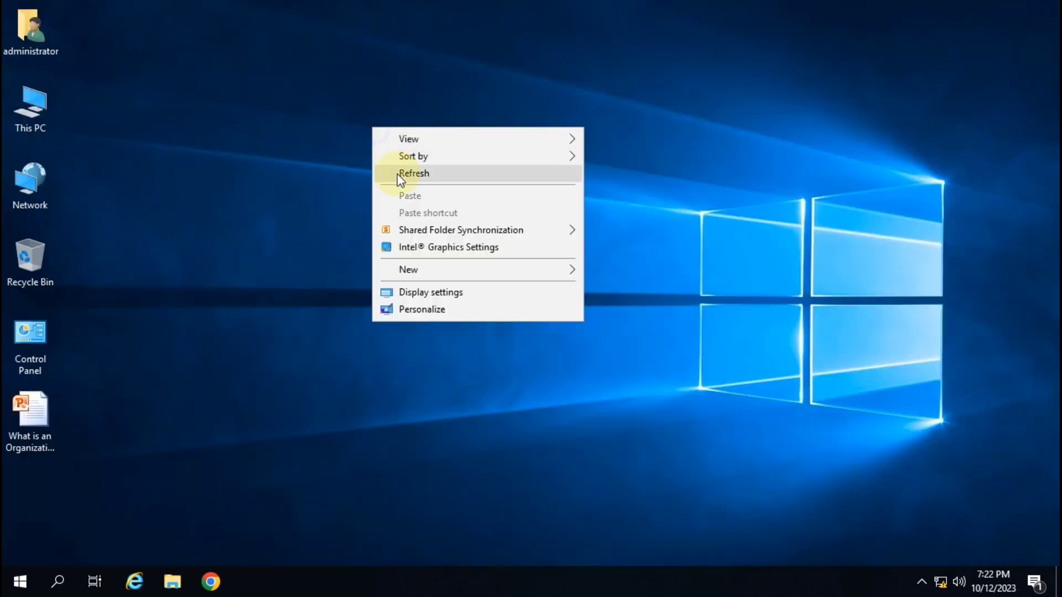
{"action": "left_click", "coordinate": [398, 172]}
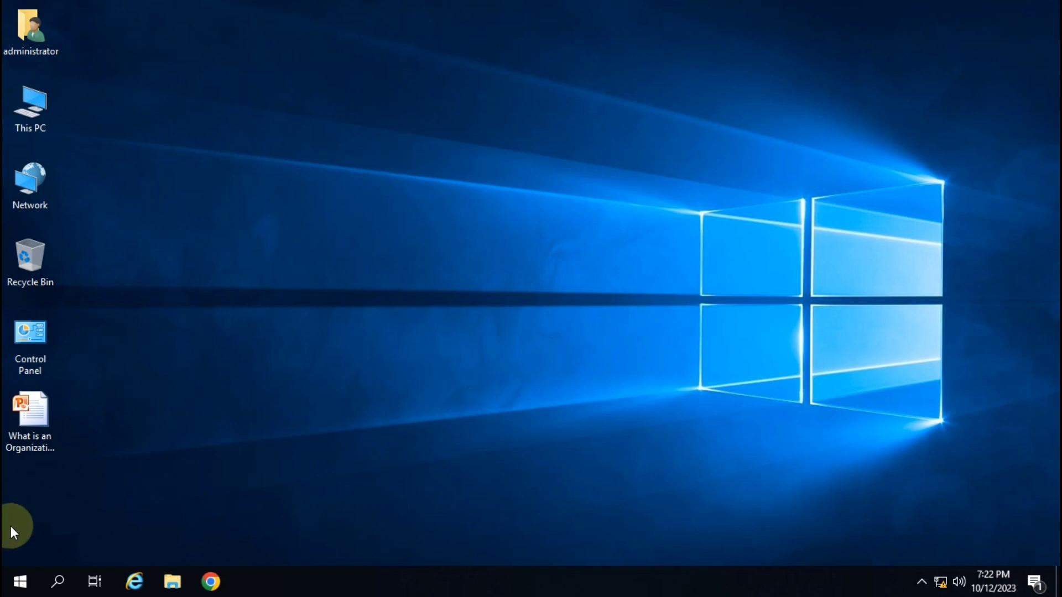
Open Active Directory Users and Computers from the Windows Administrative Tools.
{"action": "left_click", "coordinate": [15, 589]}
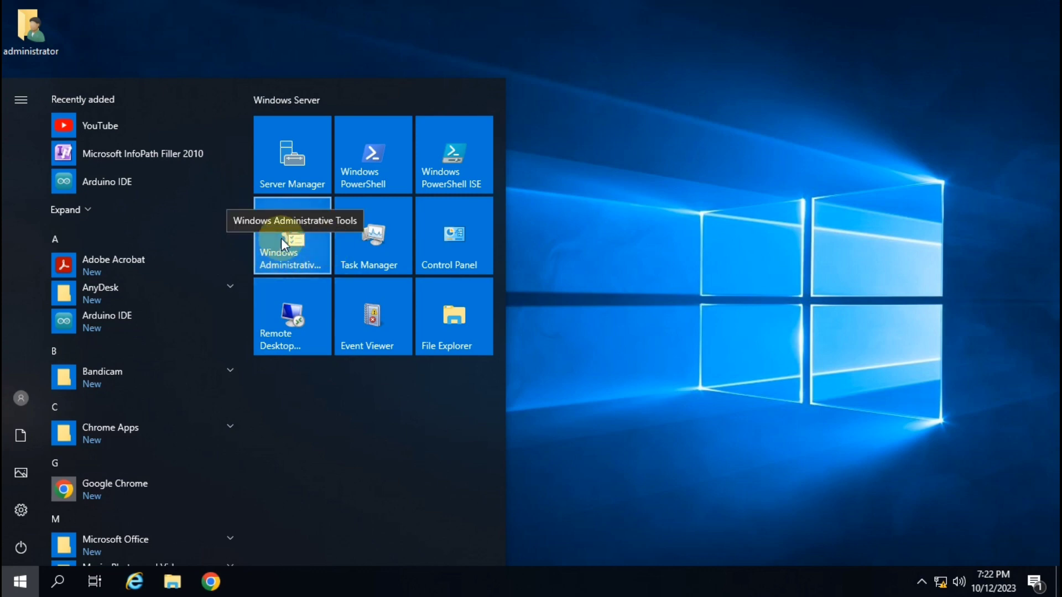
{"action": "left_click", "coordinate": [281, 239]}
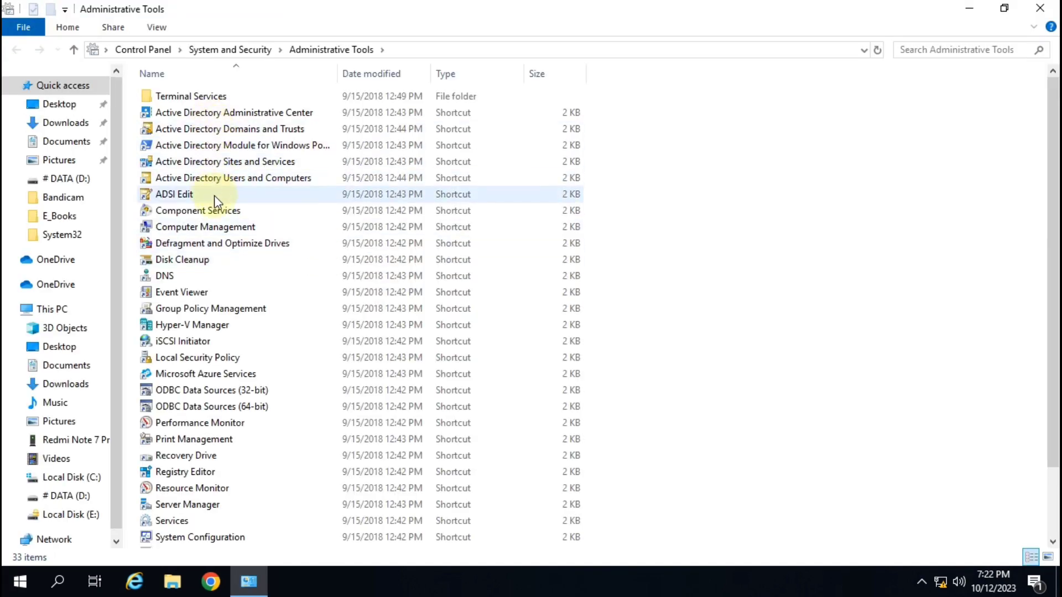
{"action": "left_click", "coordinate": [216, 178]}
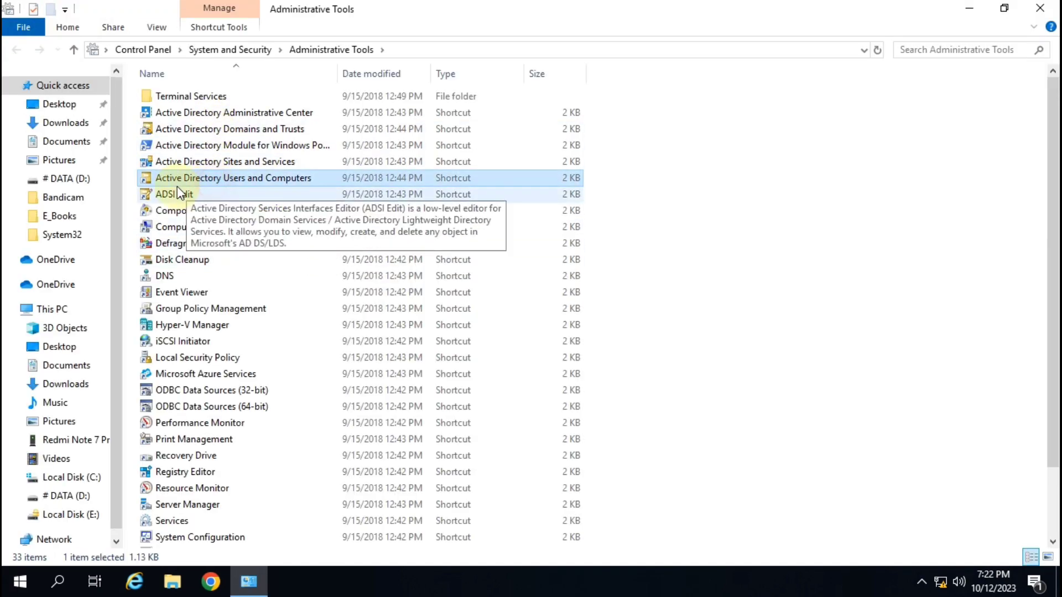
{"action": "double_click", "coordinate": [265, 181]}
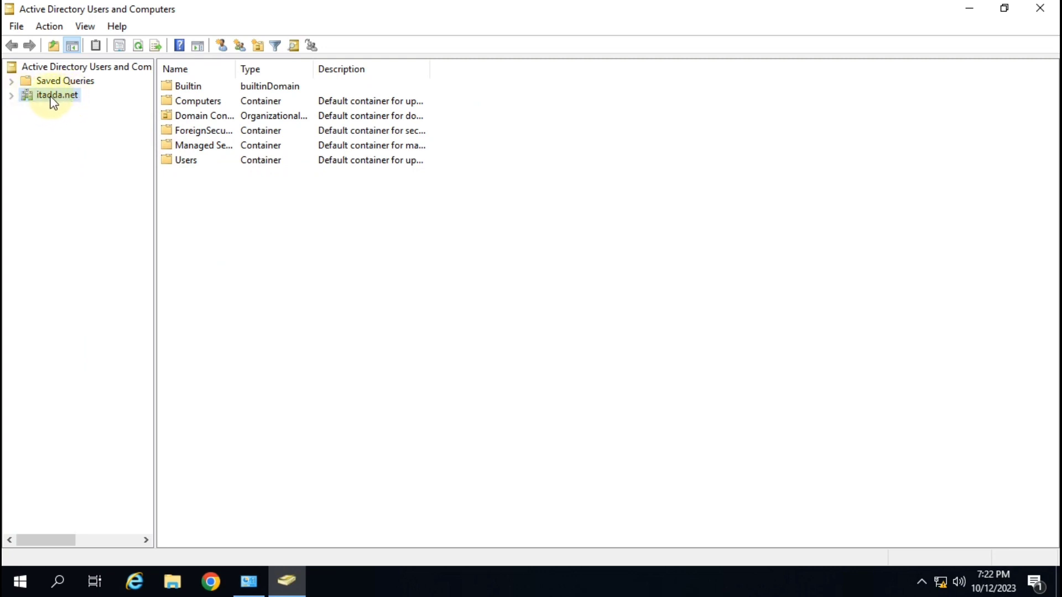
Create an organizational unit named HR in the itadda.net domain without protection from accidental deletion.
{"action": "left_click", "coordinate": [11, 96]}
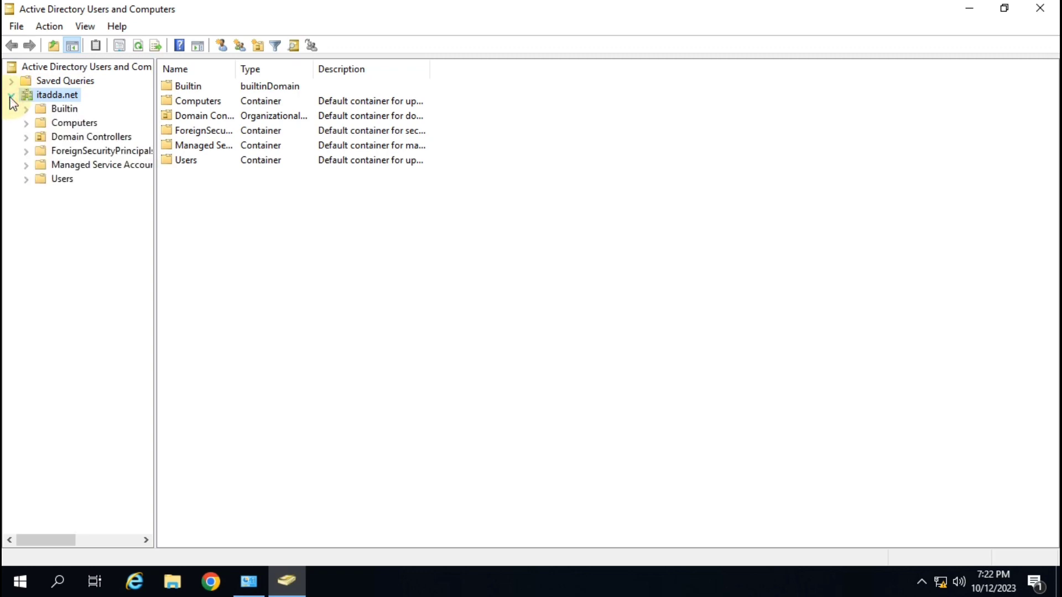
{"action": "right_click", "coordinate": [78, 97]}
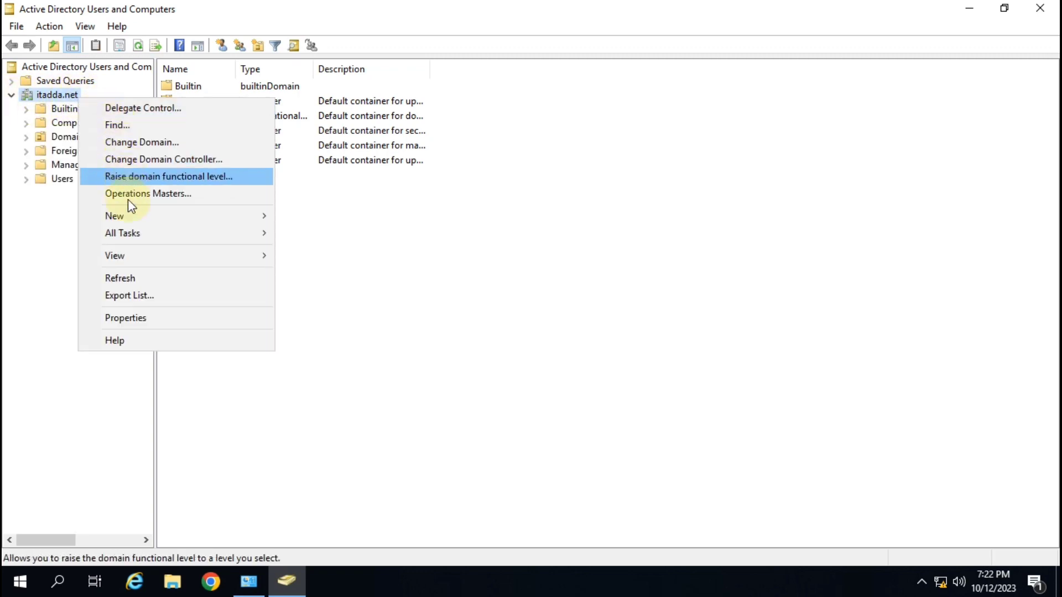
{"action": "mouse_move", "coordinate": [130, 218]}
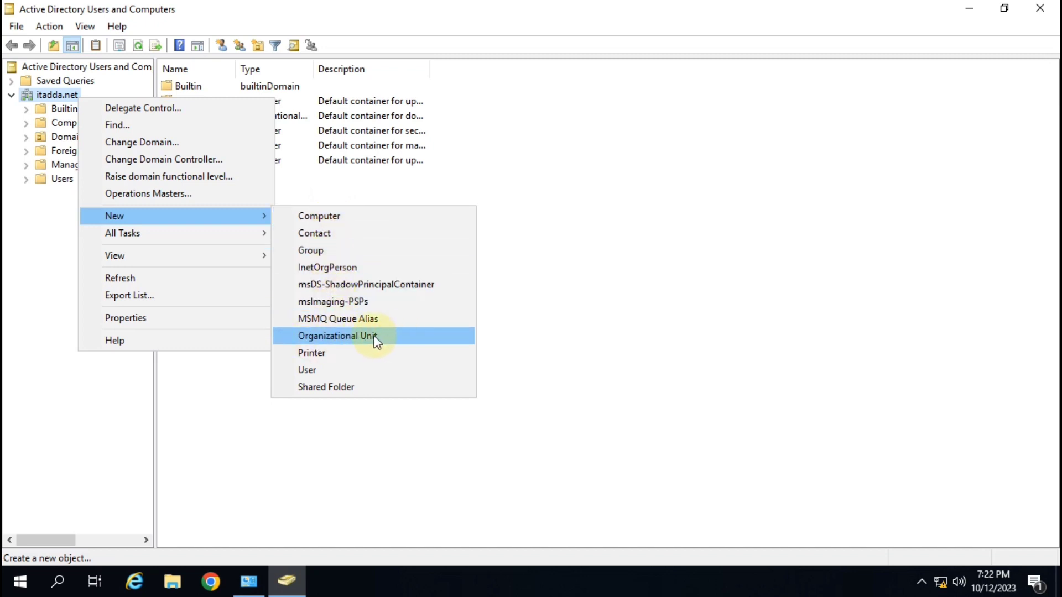
{"action": "left_click", "coordinate": [405, 344]}
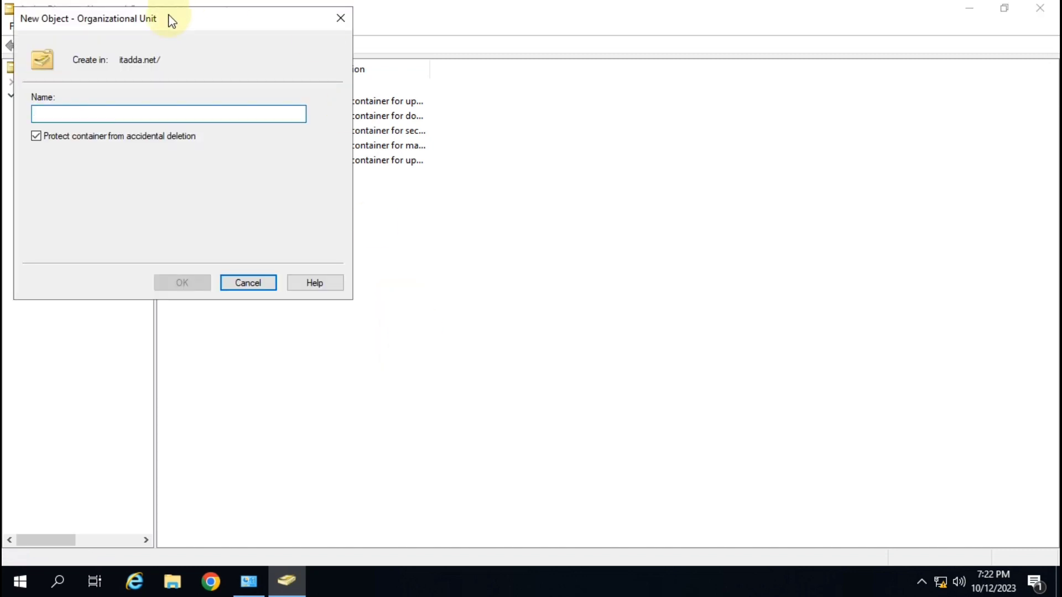
{"action": "left_click_drag", "start_coordinate": [182, 27], "coordinate": [373, 113]}
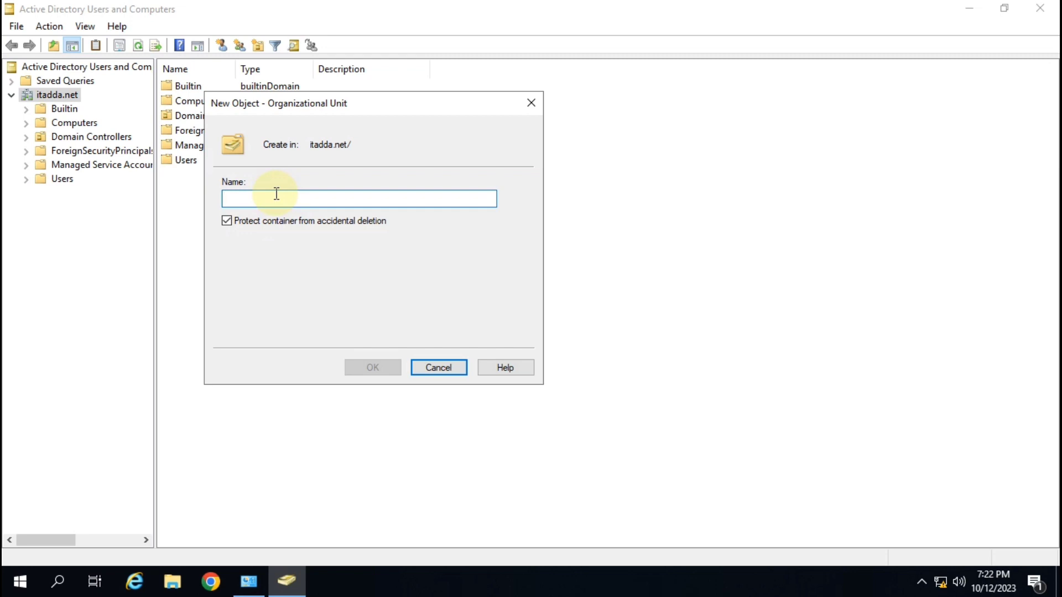
{"action": "type", "text": "HR"}
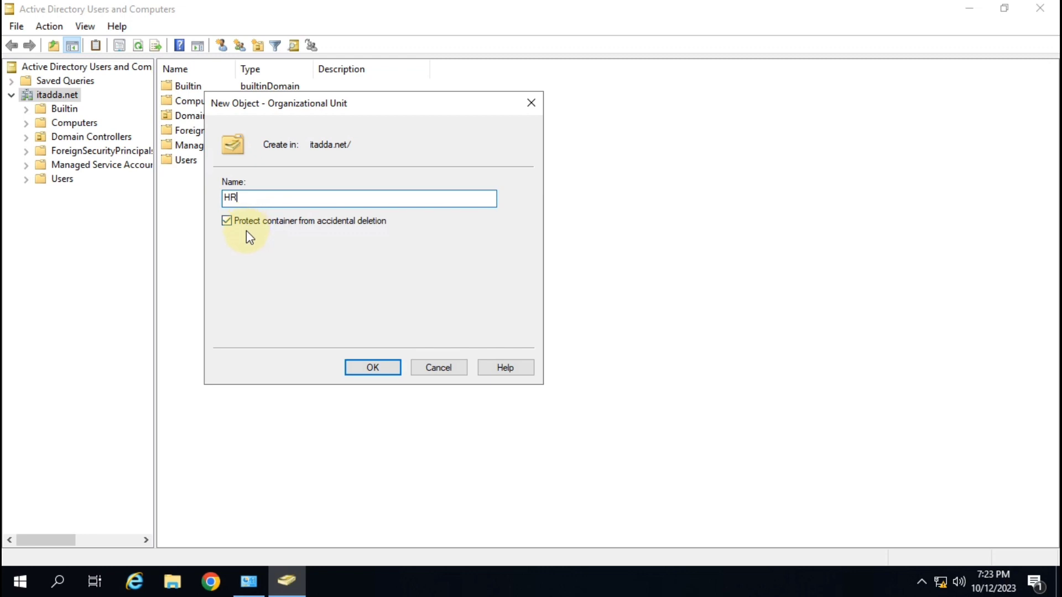
{"action": "left_click", "coordinate": [268, 227]}
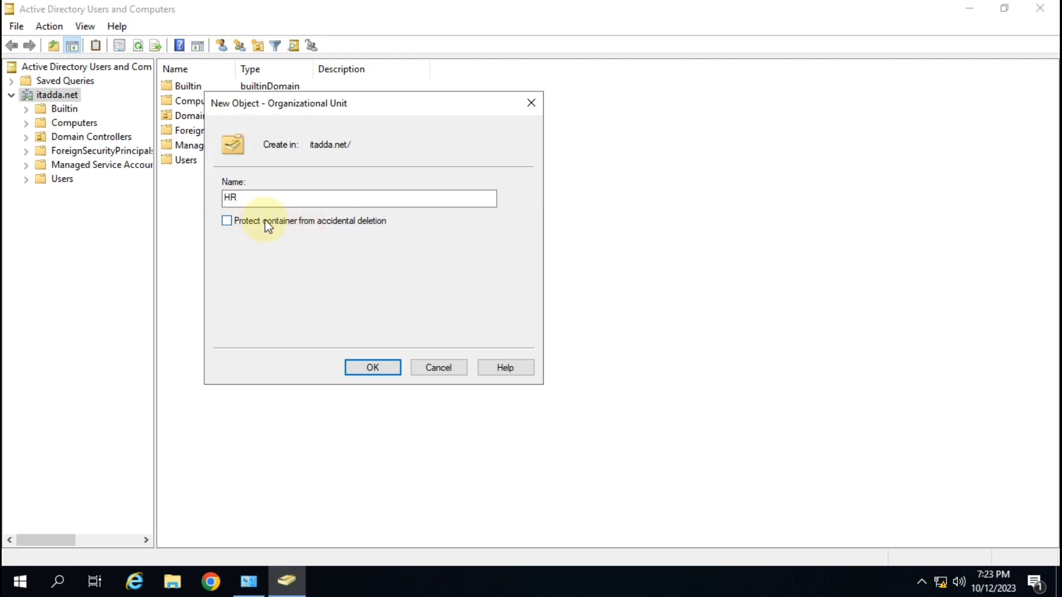
{"action": "left_click", "coordinate": [371, 367]}
{"action": "left_click", "coordinate": [372, 368]}
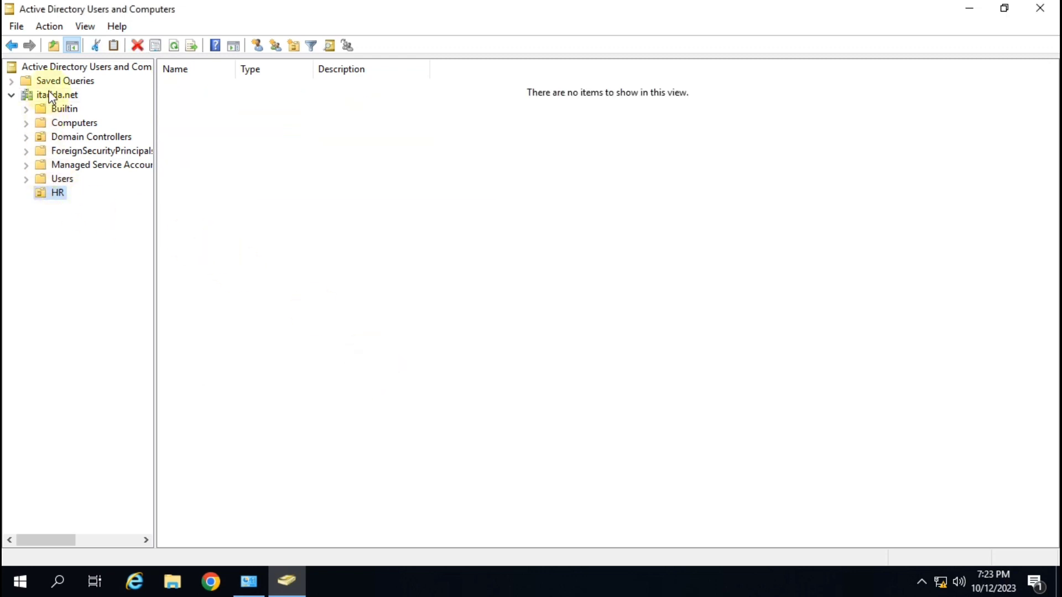
Start creating a new user inside the HR organizational unit.
{"action": "right_click", "coordinate": [58, 199]}
{"action": "mouse_move", "coordinate": [108, 258]}
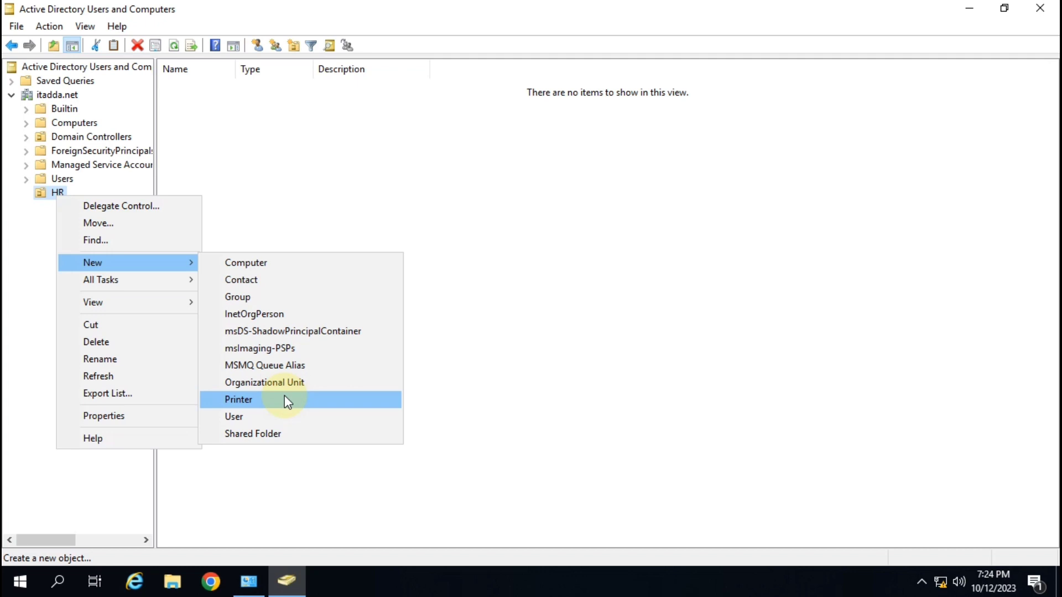
{"action": "left_click", "coordinate": [260, 418]}
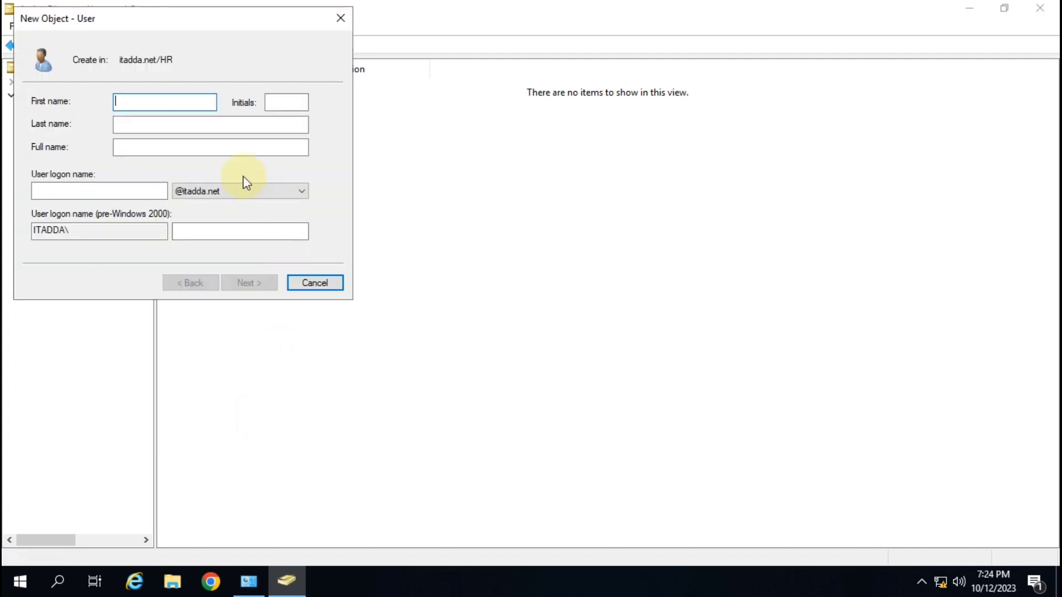
{"action": "left_click", "coordinate": [147, 103]}
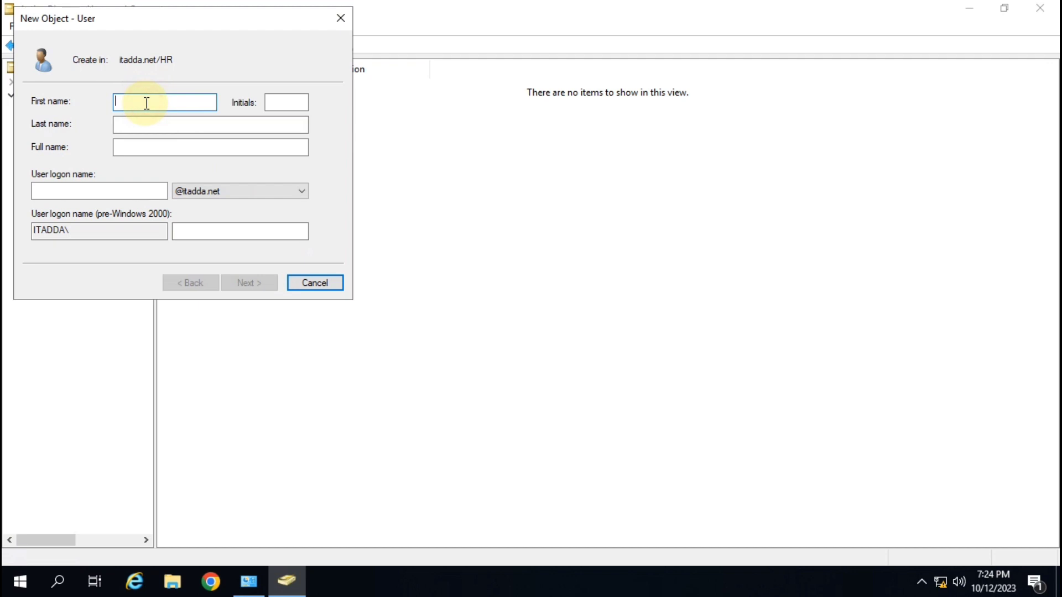
Try to set both the new user's first name and the user logon name to kk.
{"action": "type", "text": "kk"}
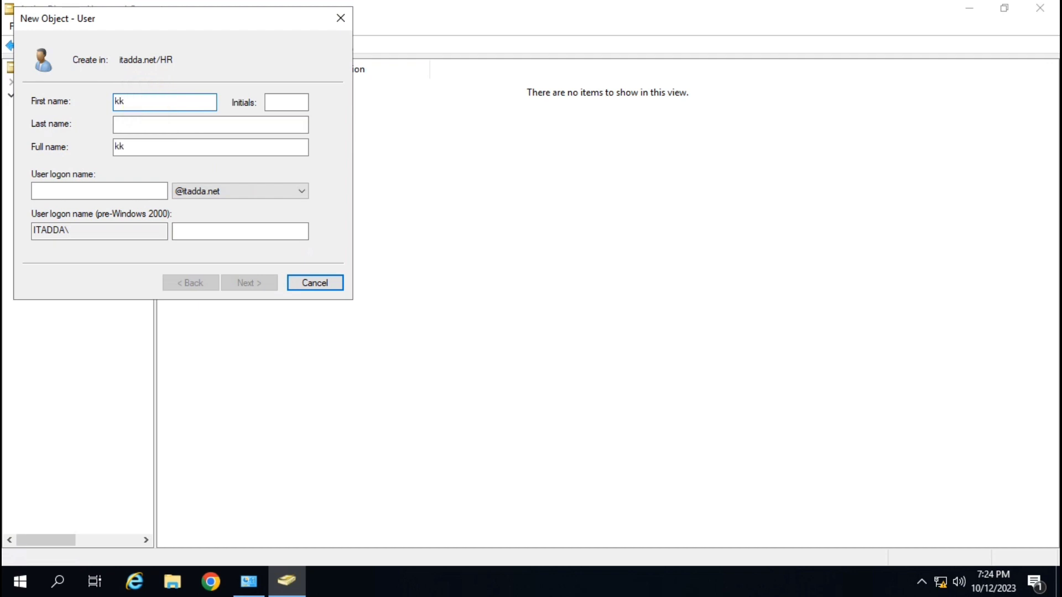
{"action": "left_click", "coordinate": [73, 189]}
{"action": "type", "text": "kk"}
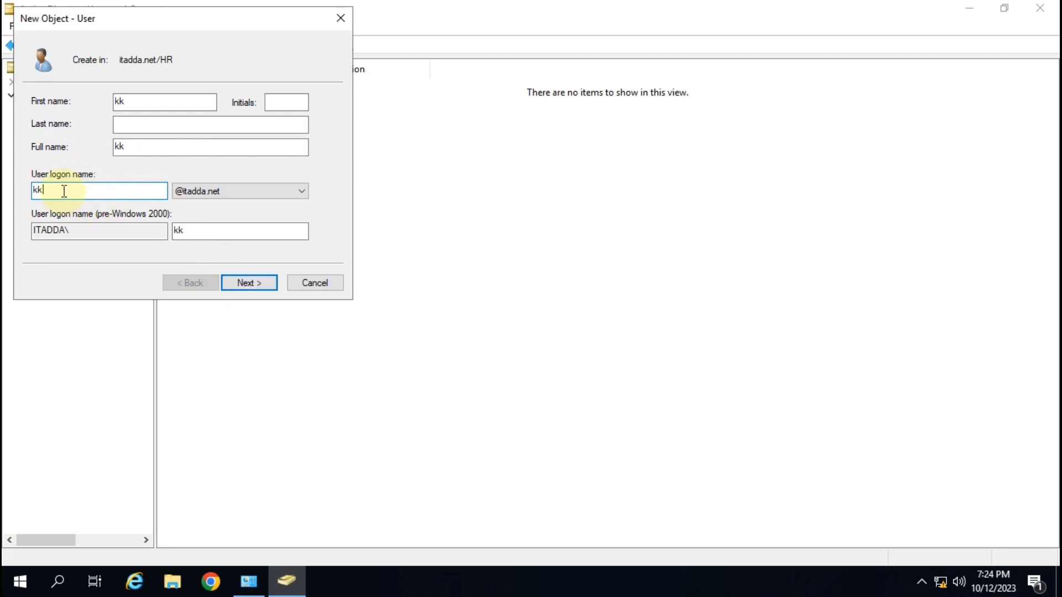
{"action": "left_click", "coordinate": [252, 282]}
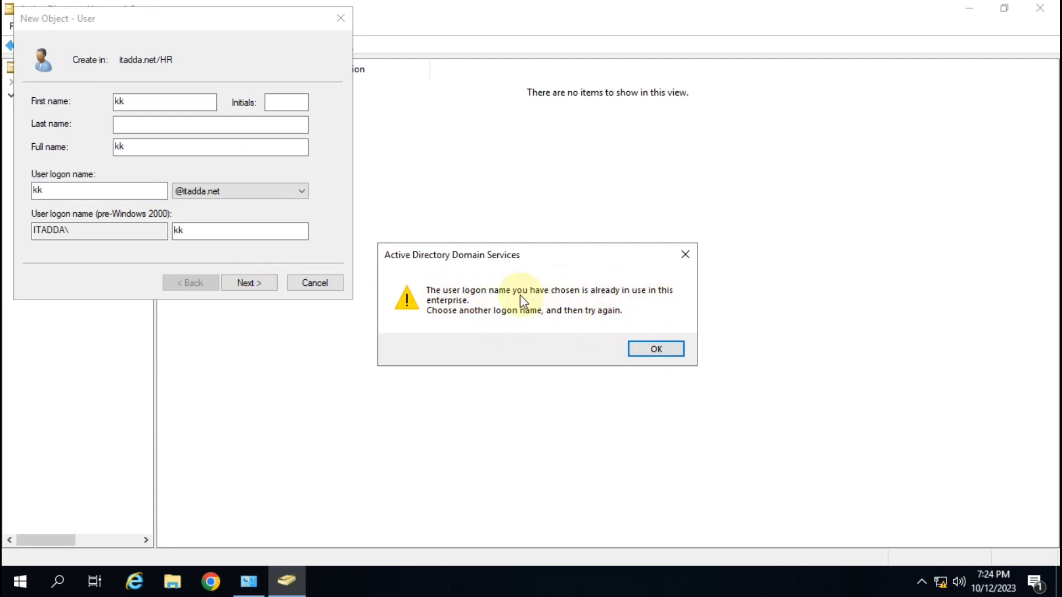
{"action": "left_click", "coordinate": [656, 350]}
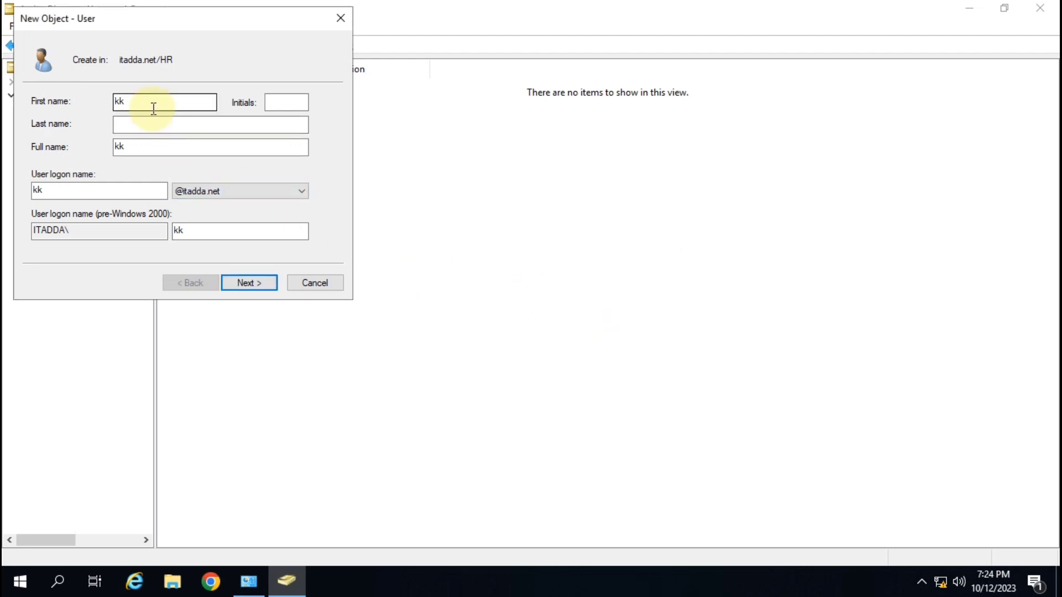
Replace the new user's first name, set the user logon name to mh, and continue to the password settings.
{"action": "left_click_drag", "start_coordinate": [140, 102], "coordinate": [105, 106]}
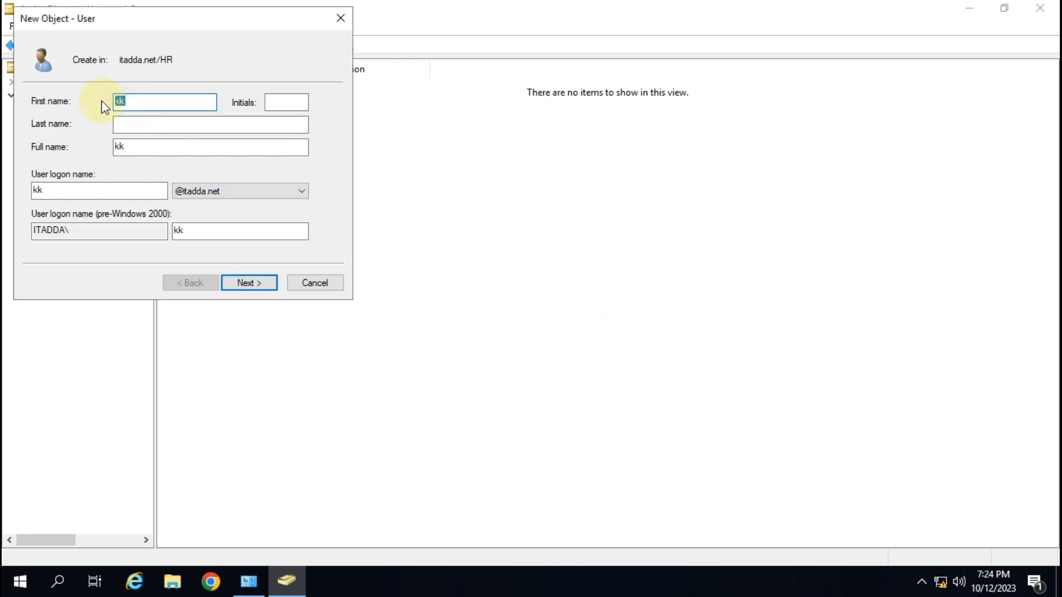
{"action": "type", "text": "Mohan"}
{"action": "left_click_drag", "start_coordinate": [67, 192], "coordinate": [4, 192]}
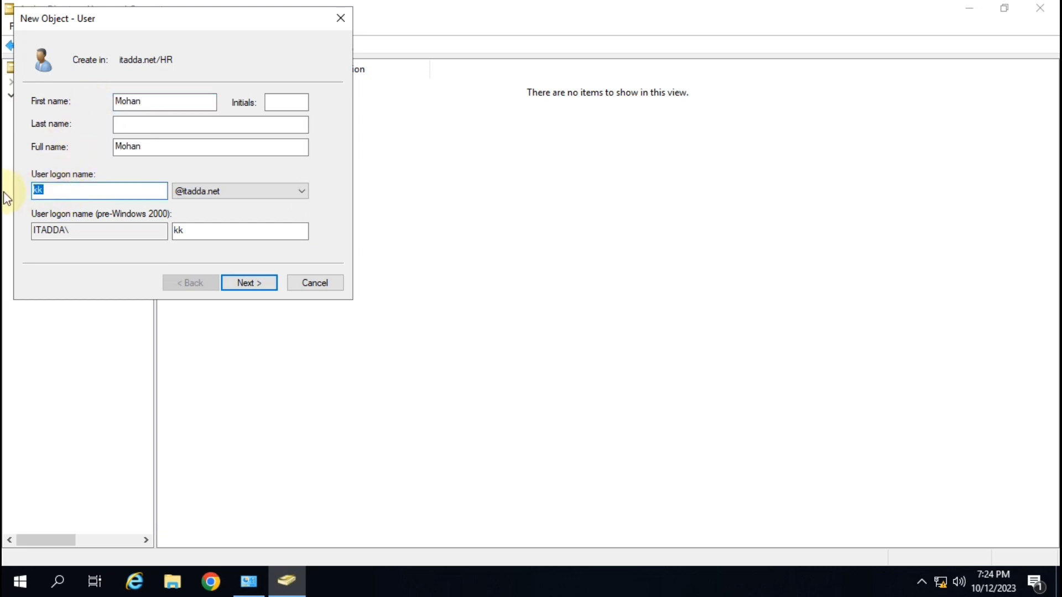
{"action": "type", "text": "MH"}
{"action": "key", "text": "BackSpace"}
{"action": "key", "text": "BackSpace"}
{"action": "type", "text": "mh"}
{"action": "left_click", "coordinate": [260, 284]}
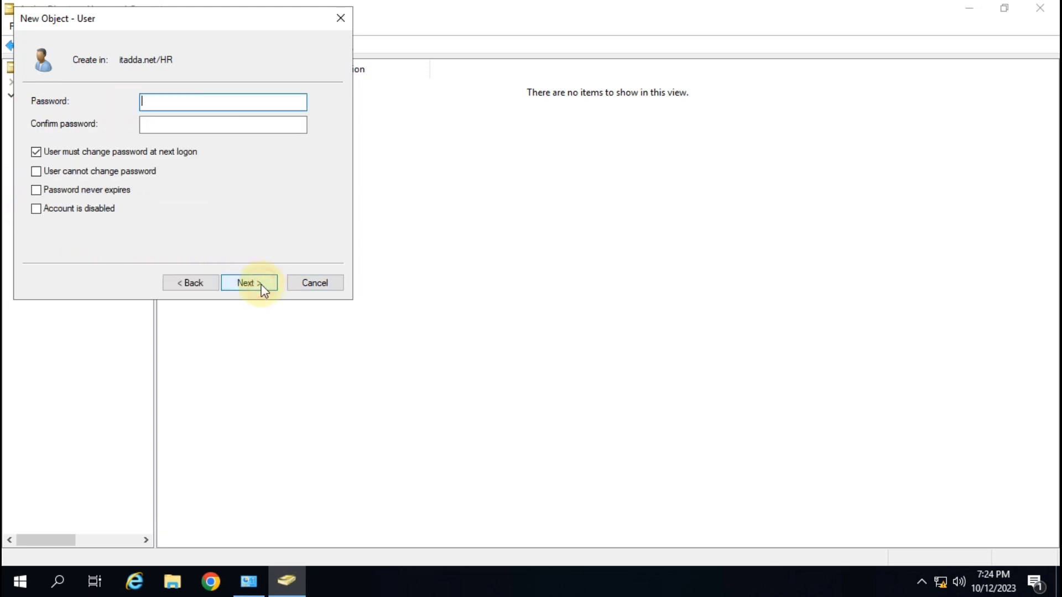
Enter and confirm the new user's account password.
{"action": "type", "text": "•••••"}
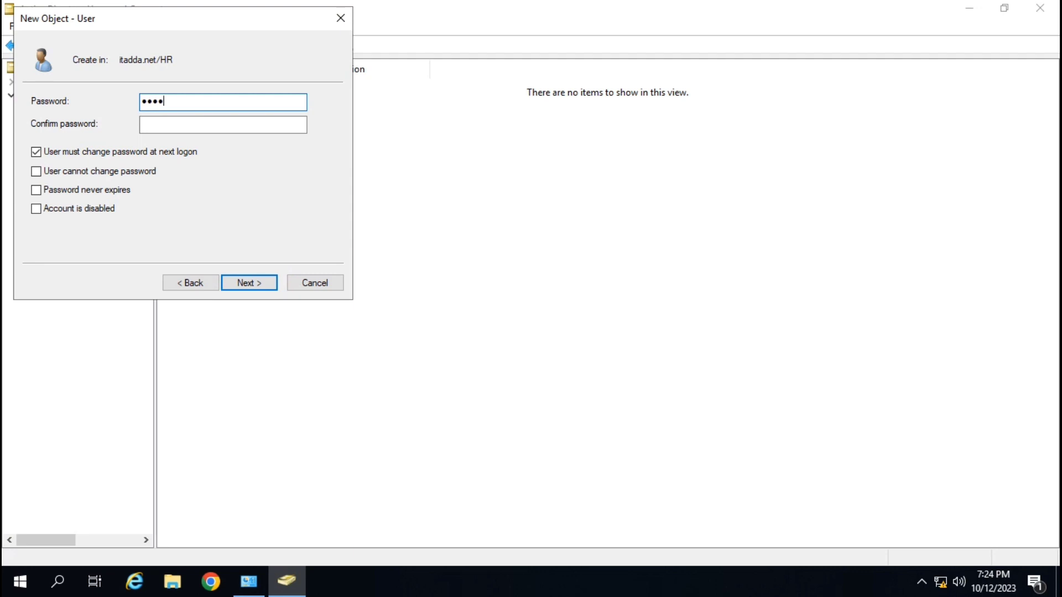
{"action": "type", "text": "••"}
{"action": "key", "text": "Tab"}
{"action": "type", "text": "••••"}
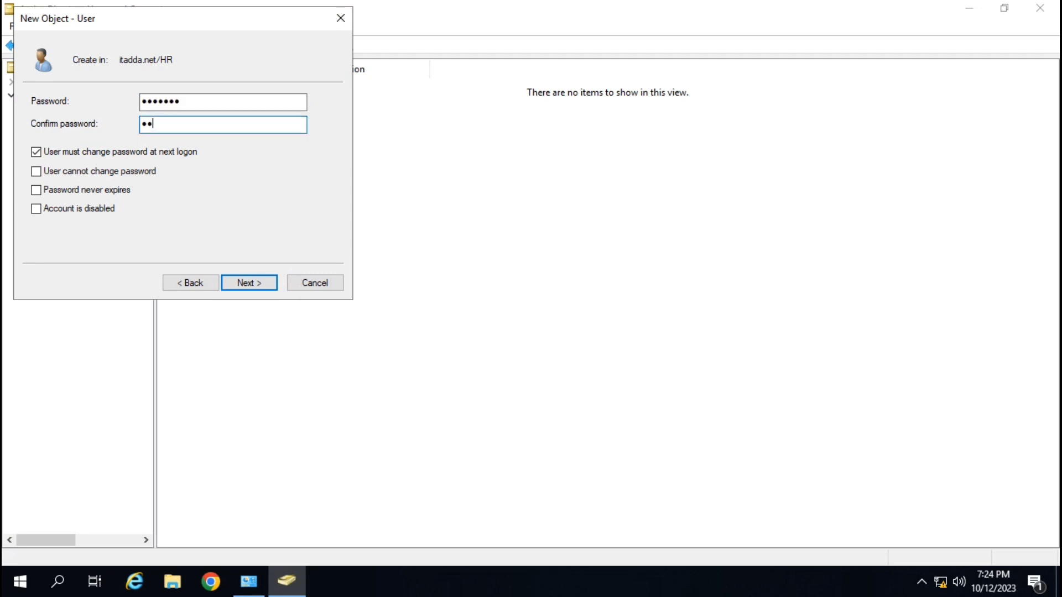
{"action": "type", "text": "•••"}
{"action": "key", "text": "Tab"}
Turn off the forced password change at next logon, enable User cannot change password and Password never expires, and create the user.
{"action": "left_click", "coordinate": [74, 153]}
{"action": "left_click", "coordinate": [84, 171]}
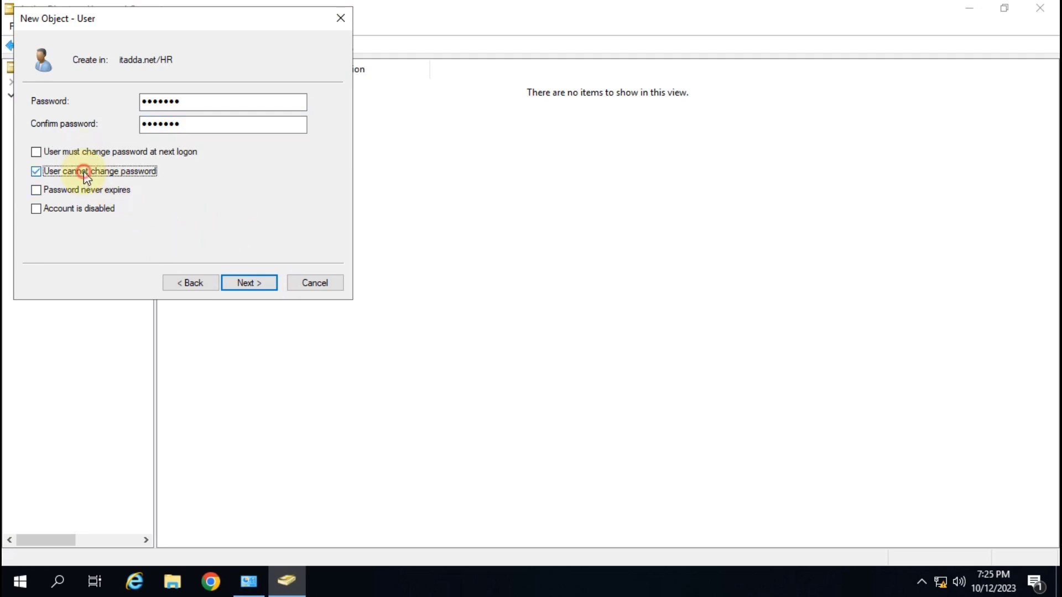
{"action": "left_click", "coordinate": [82, 191]}
{"action": "left_click", "coordinate": [250, 283]}
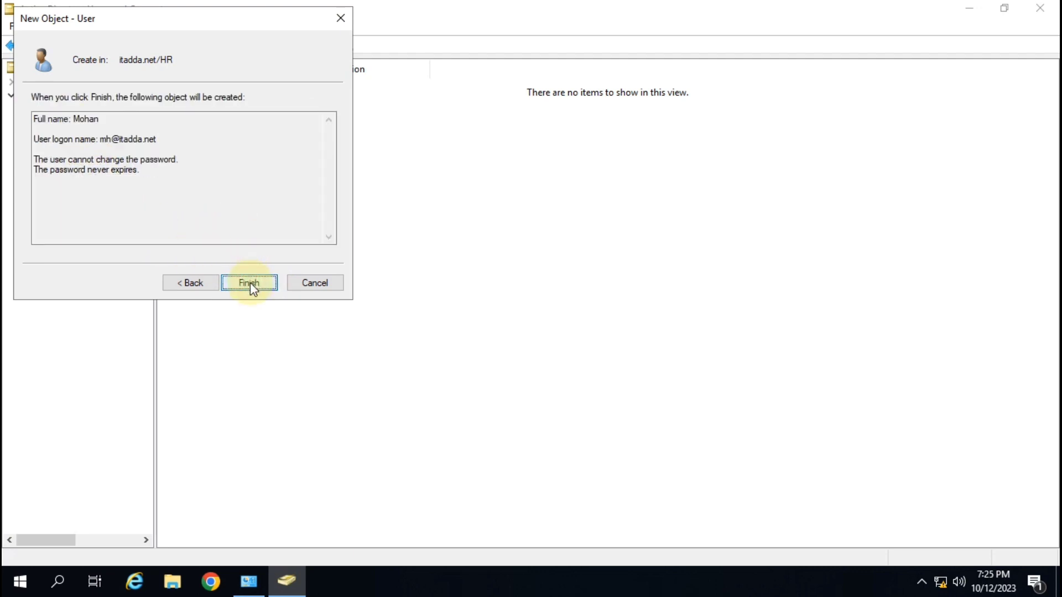
Open the properties of the new user in the HR organizational unit.
{"action": "left_click", "coordinate": [206, 88]}
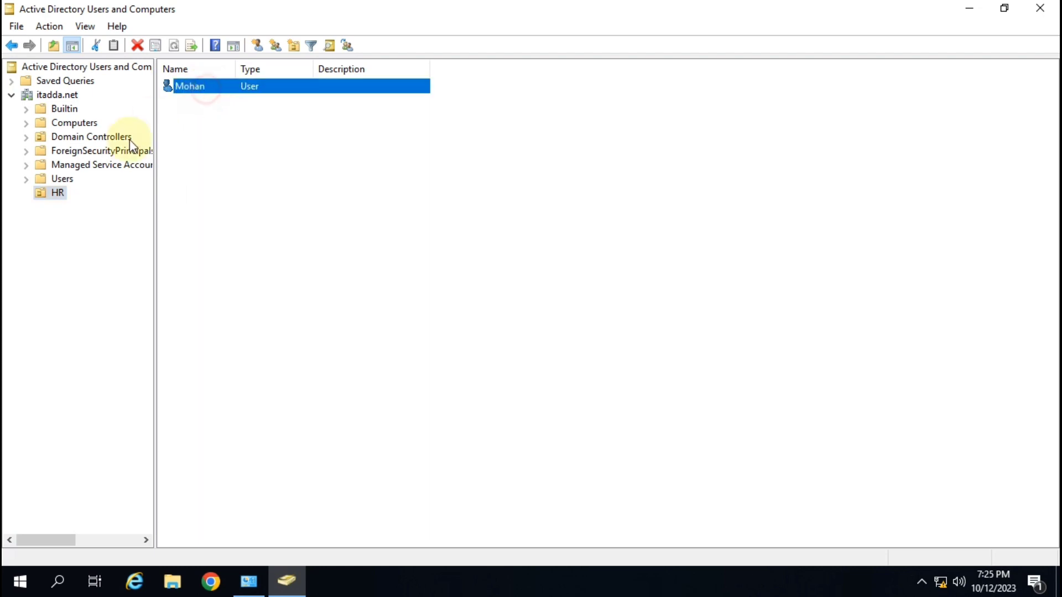
{"action": "left_click", "coordinate": [56, 195]}
{"action": "left_click", "coordinate": [219, 86]}
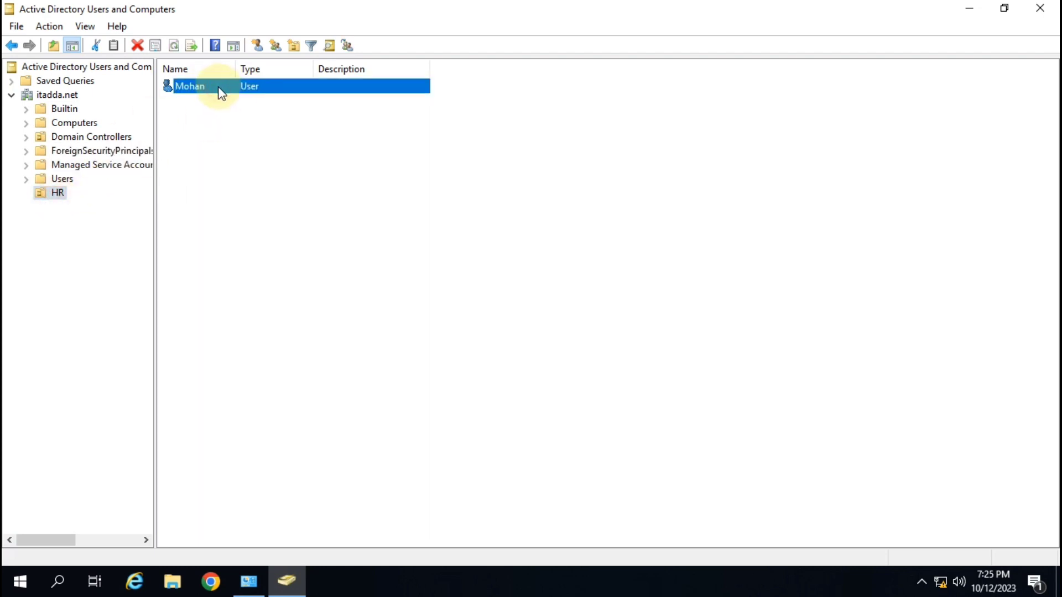
{"action": "right_click", "coordinate": [219, 87]}
{"action": "left_click", "coordinate": [267, 303]}
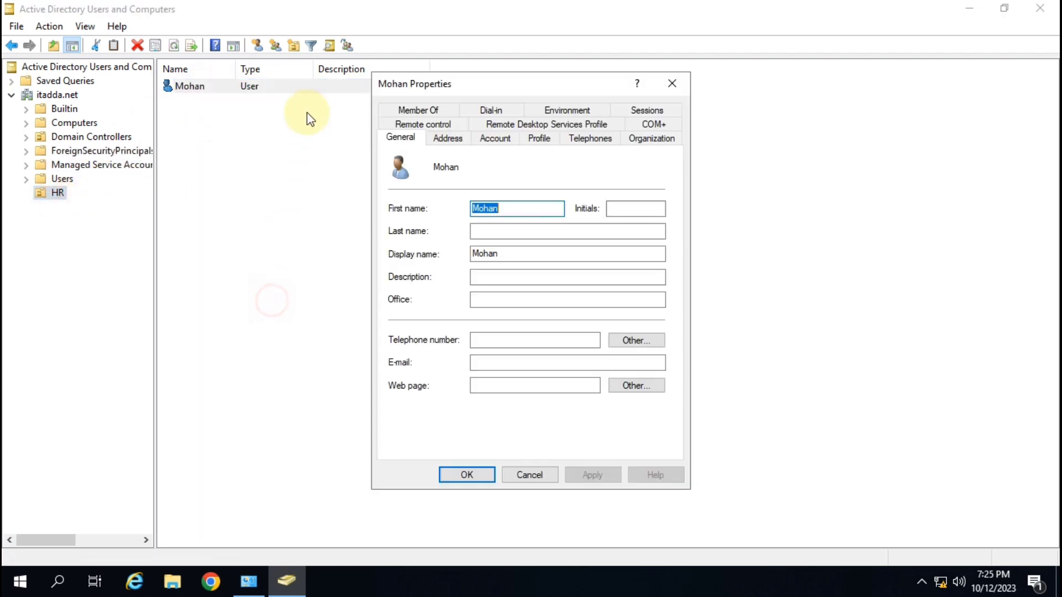
Add the new user to the Account Operators group and apply the membership change.
{"action": "left_click", "coordinate": [436, 111]}
{"action": "left_click", "coordinate": [420, 326]}
{"action": "left_click", "coordinate": [437, 277]}
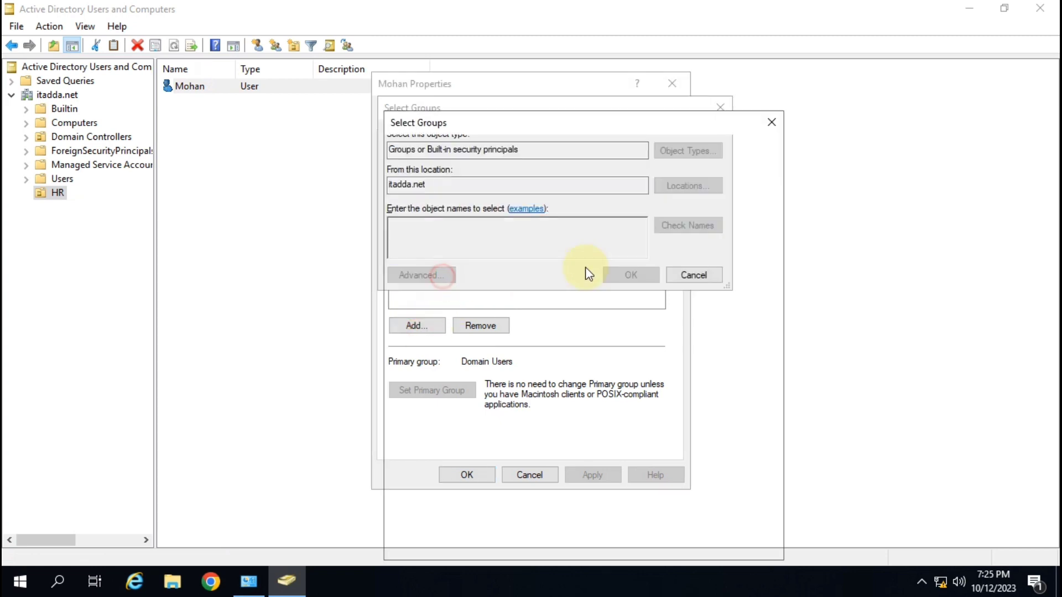
{"action": "left_click", "coordinate": [760, 278]}
{"action": "left_click", "coordinate": [441, 442]}
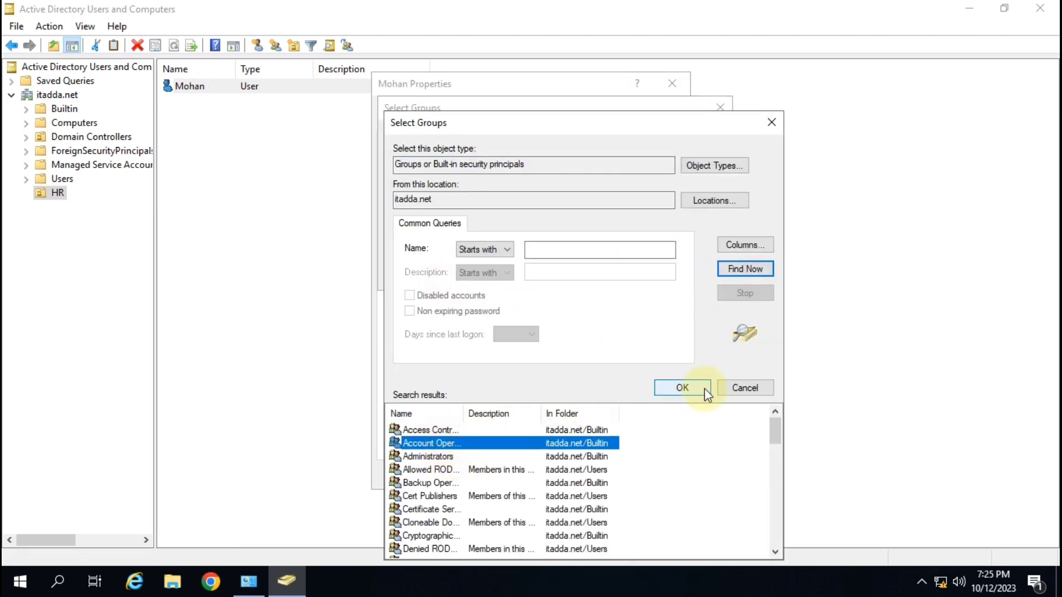
{"action": "left_click", "coordinate": [702, 389]}
{"action": "left_click", "coordinate": [632, 273]}
{"action": "left_click", "coordinate": [591, 473]}
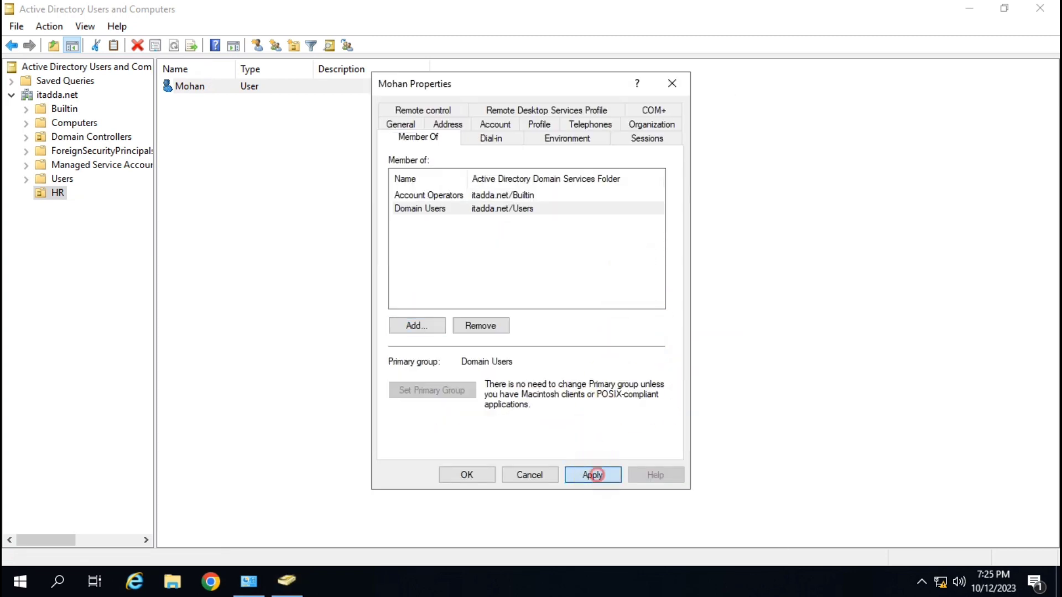
{"action": "left_click", "coordinate": [467, 474]}
{"action": "right_click", "coordinate": [257, 165]}
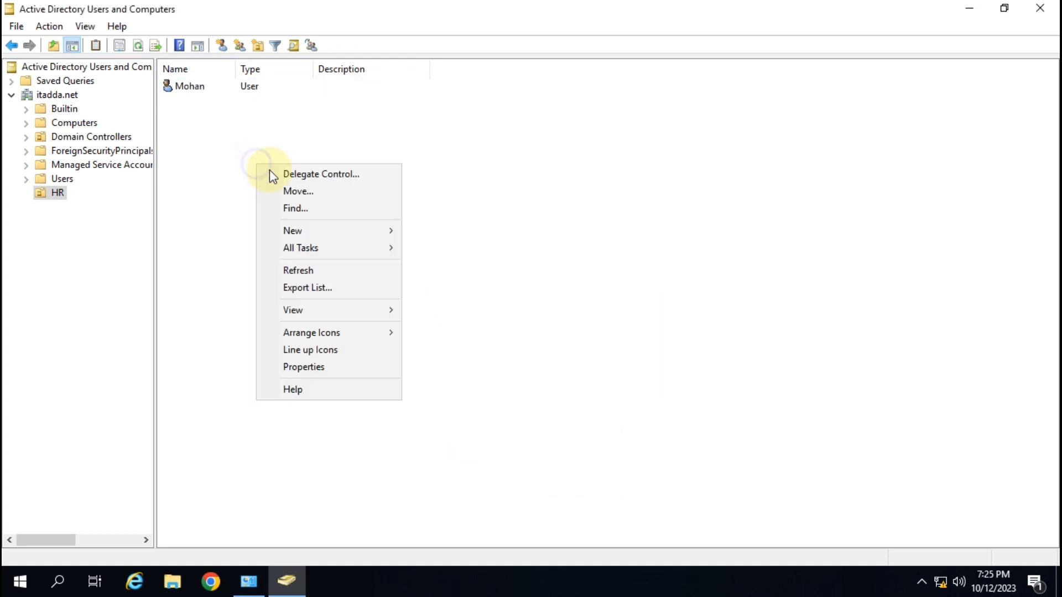
{"action": "left_click", "coordinate": [178, 197]}
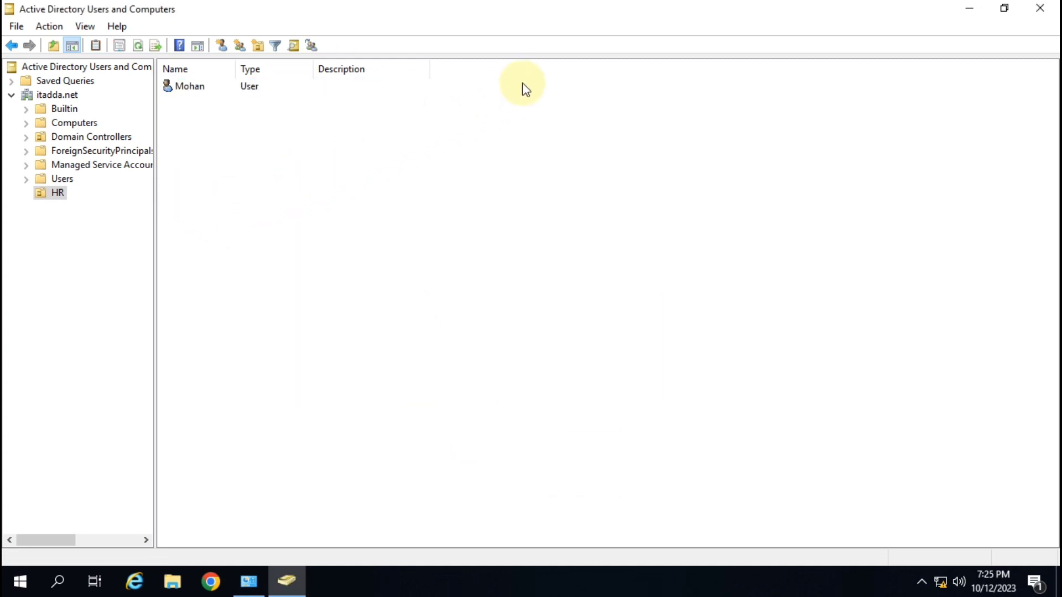